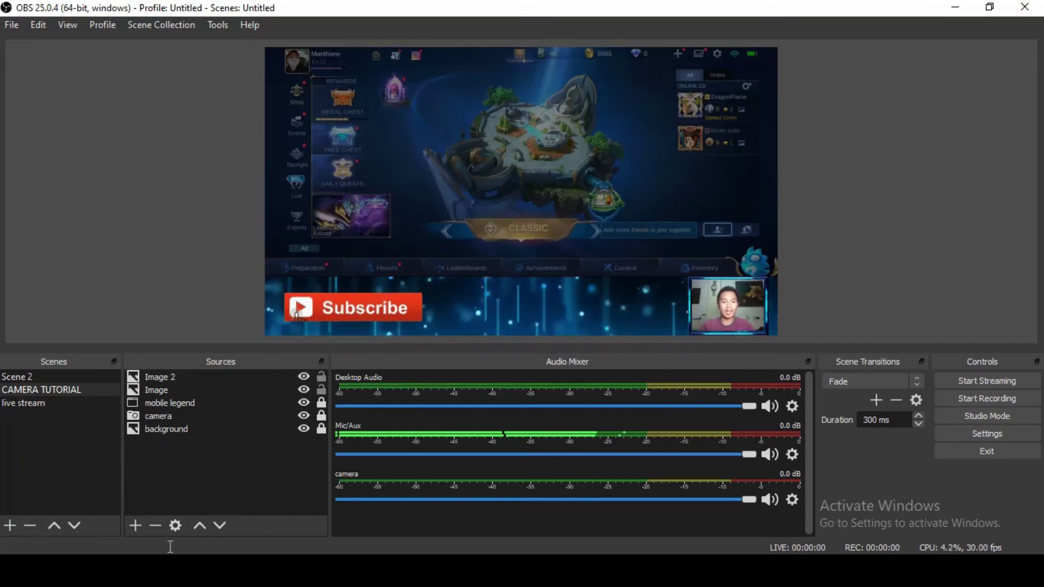
# Add a new Image source to the CAMERA TUTORIAL scene using a_1593790470371.jpg from the BACKGROUND folder.
pyautogui.click(178, 481)
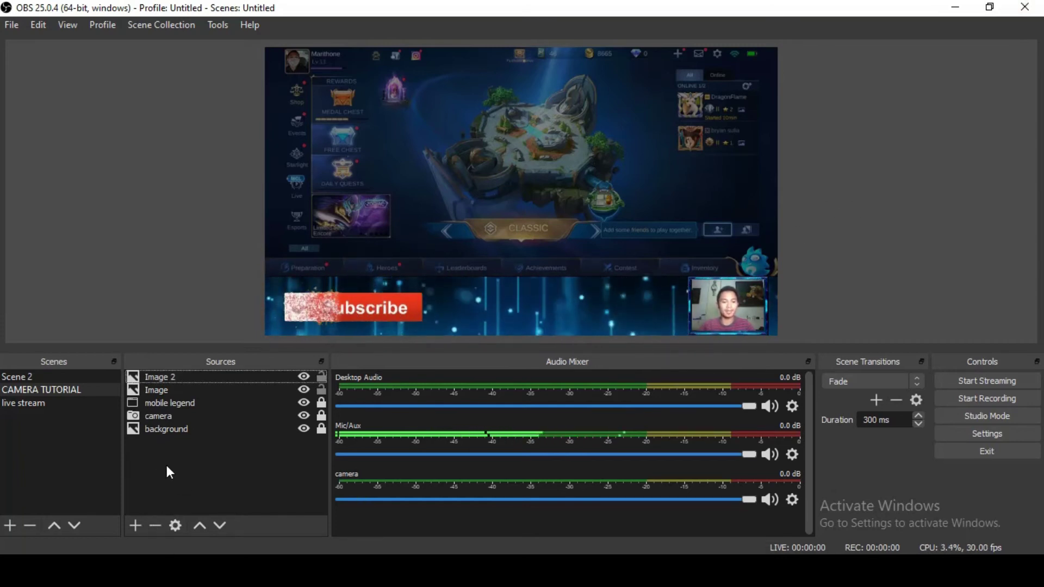
pyautogui.rightClick(168, 466)
pyautogui.moveTo(201, 479)
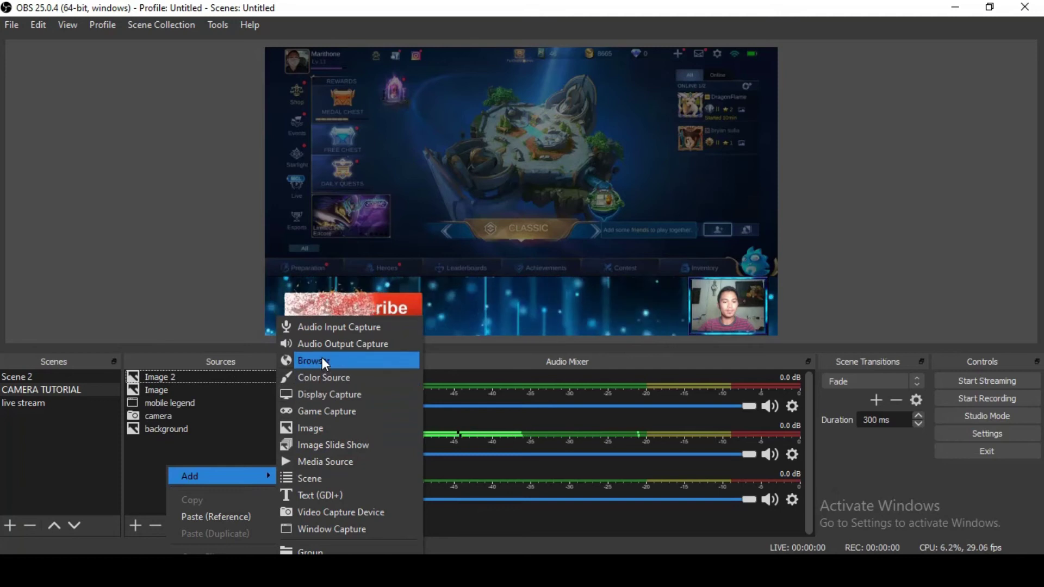
pyautogui.click(315, 427)
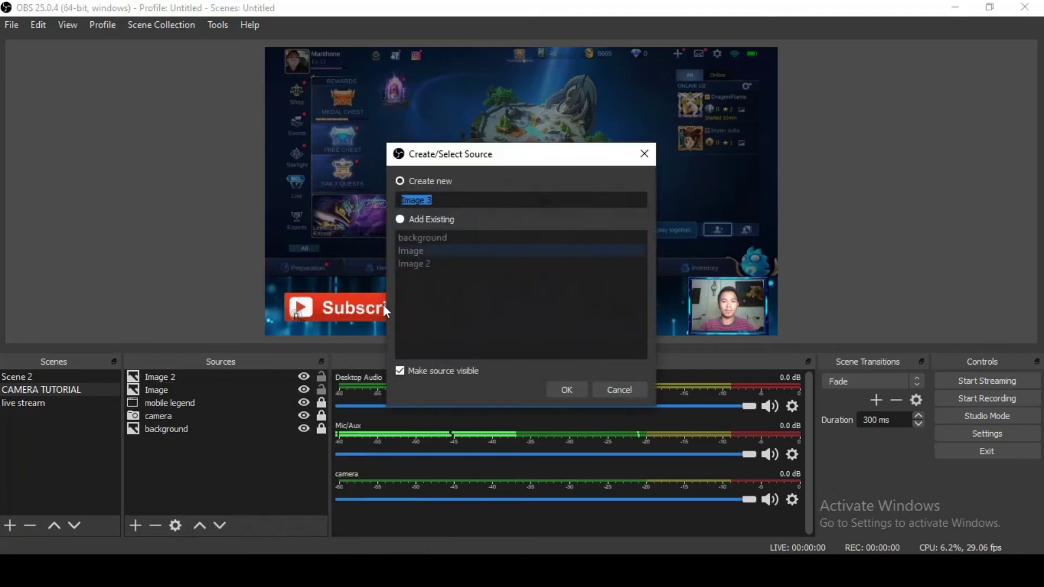
pyautogui.click(559, 391)
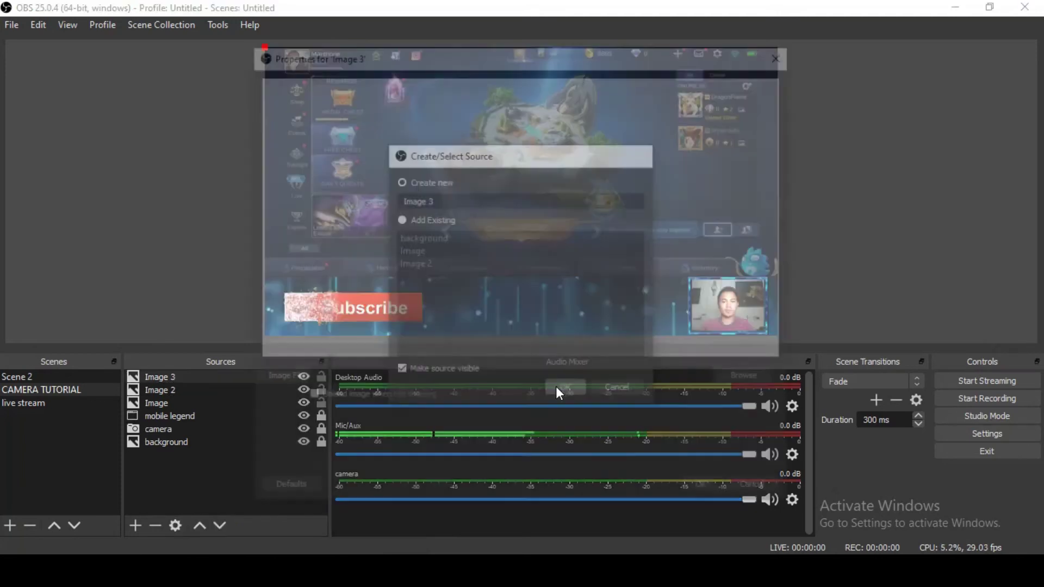
pyautogui.click(752, 380)
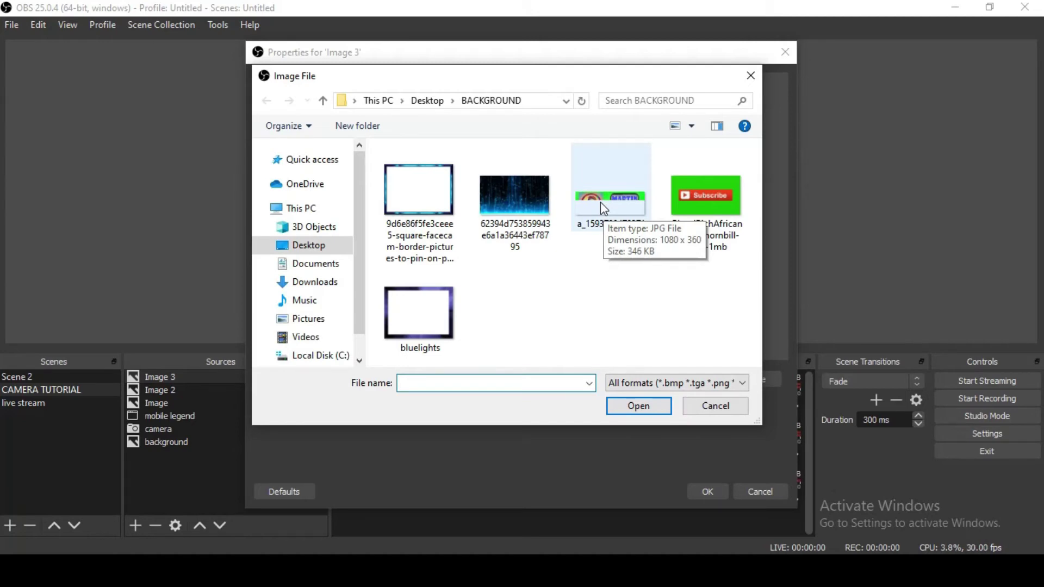
pyautogui.doubleClick(600, 202)
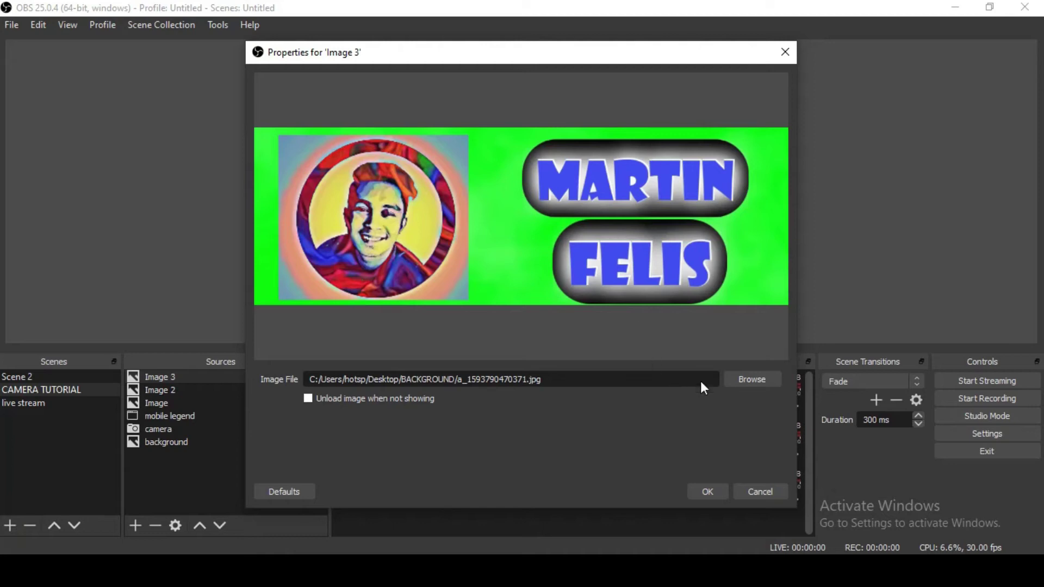
pyautogui.click(702, 492)
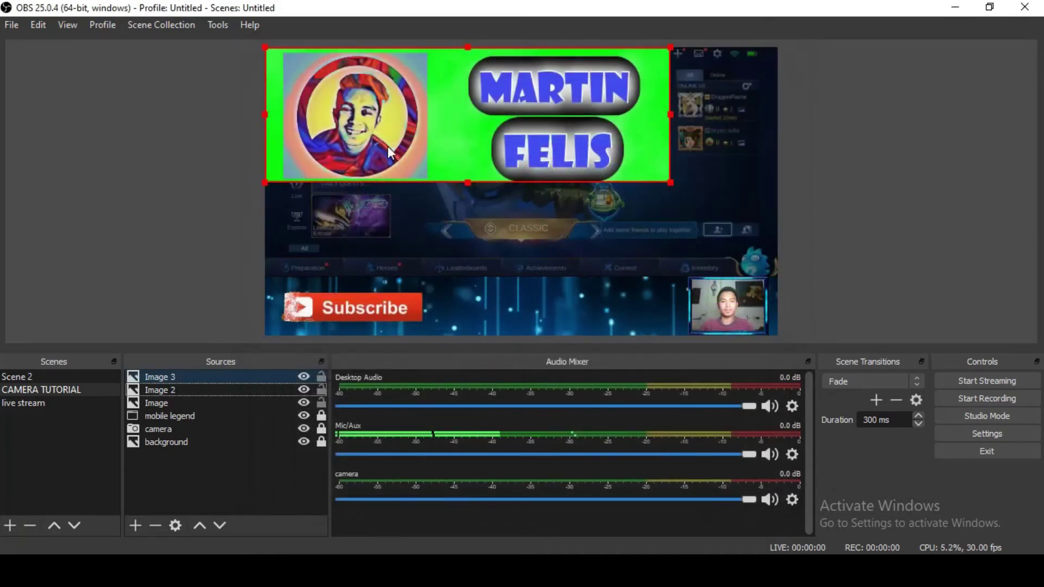
# Shrink the new name banner and place it in the lower strip, just beside the Subscribe graphic.
pyautogui.moveTo(261, 45); pyautogui.dragTo(415, 153)
pyautogui.moveTo(512, 153); pyautogui.dragTo(505, 308)
pyautogui.moveTo(404, 252); pyautogui.dragTo(489, 310)
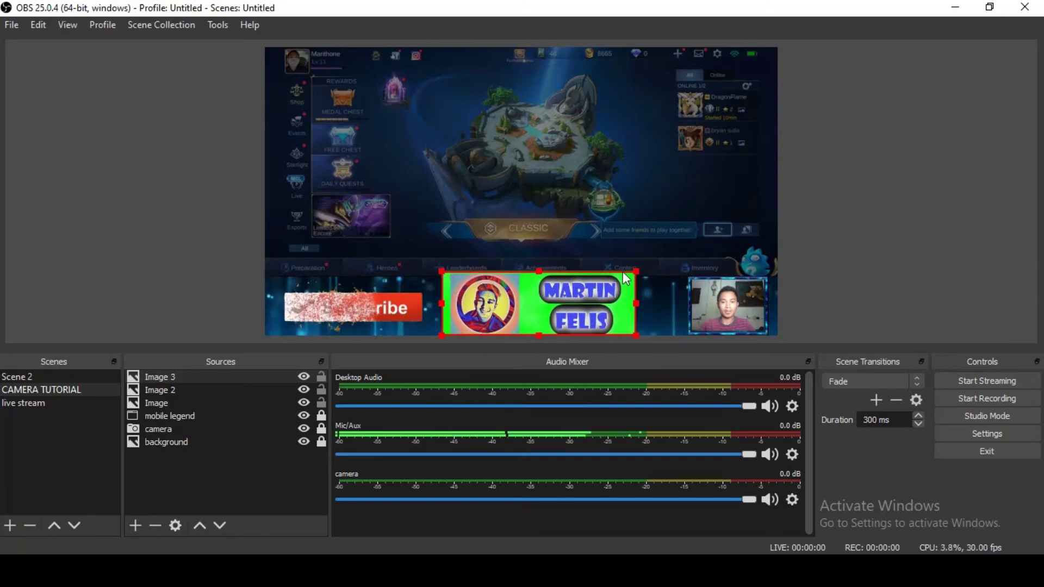
pyautogui.moveTo(637, 271); pyautogui.dragTo(569, 309)
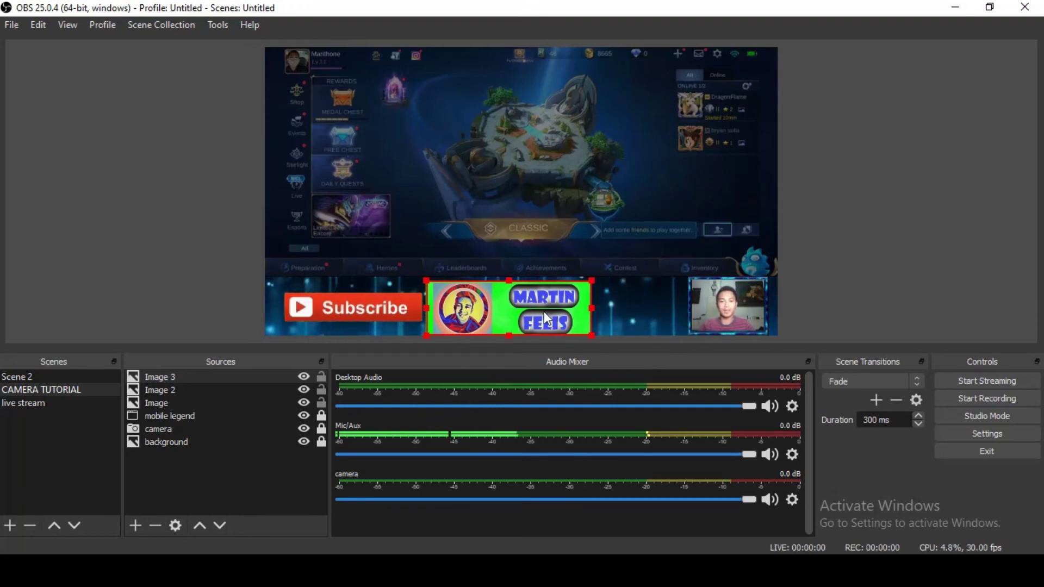
# Remove the name banner's green background with a Chroma Key filter keyed to Green, and nudge the banner slightly toward the Subscribe graphic.
pyautogui.rightClick(517, 309)
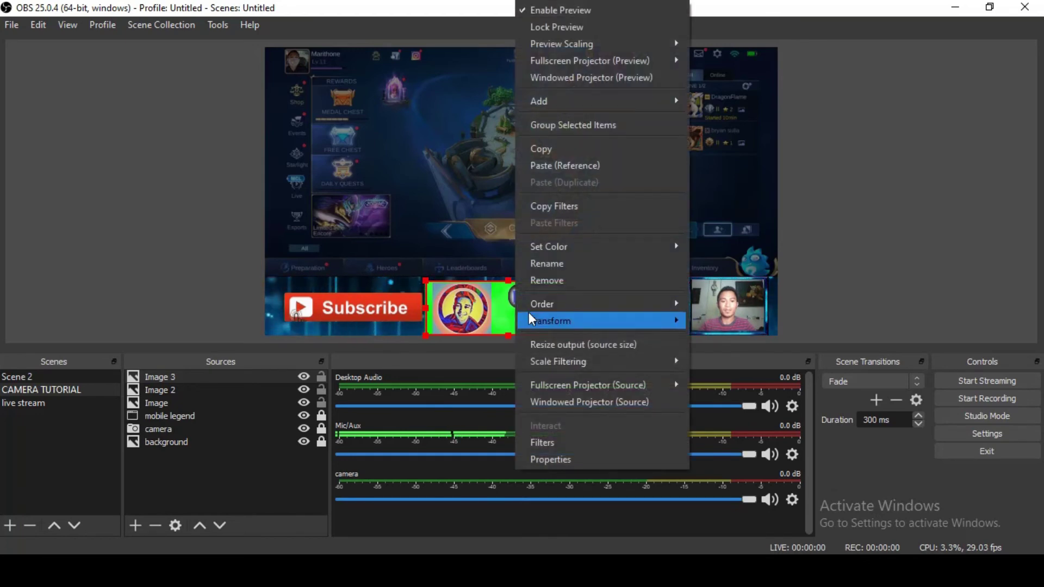
pyautogui.click(553, 442)
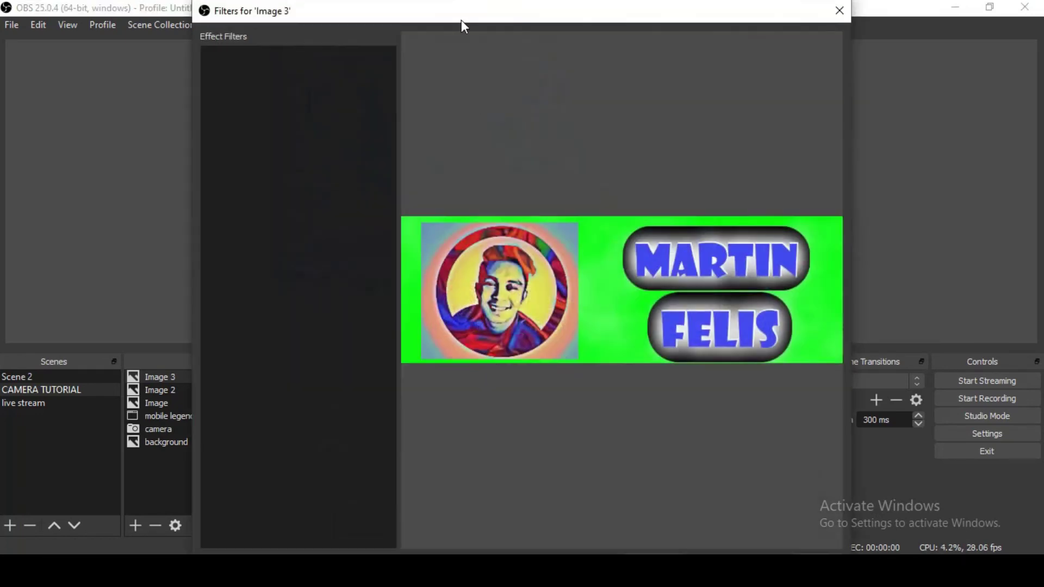
pyautogui.moveTo(538, 4); pyautogui.dragTo(539, 76)
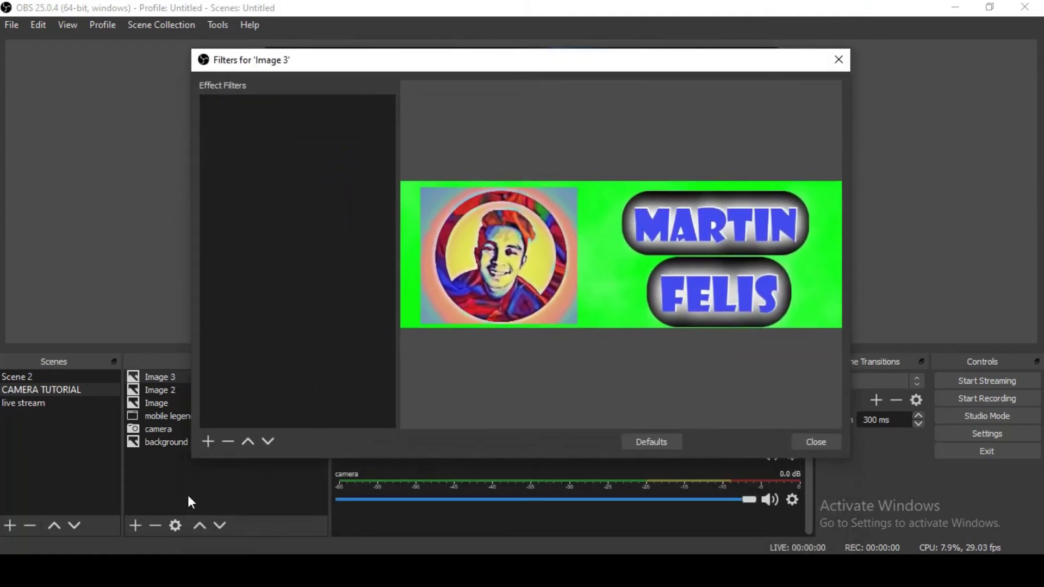
pyautogui.click(207, 441)
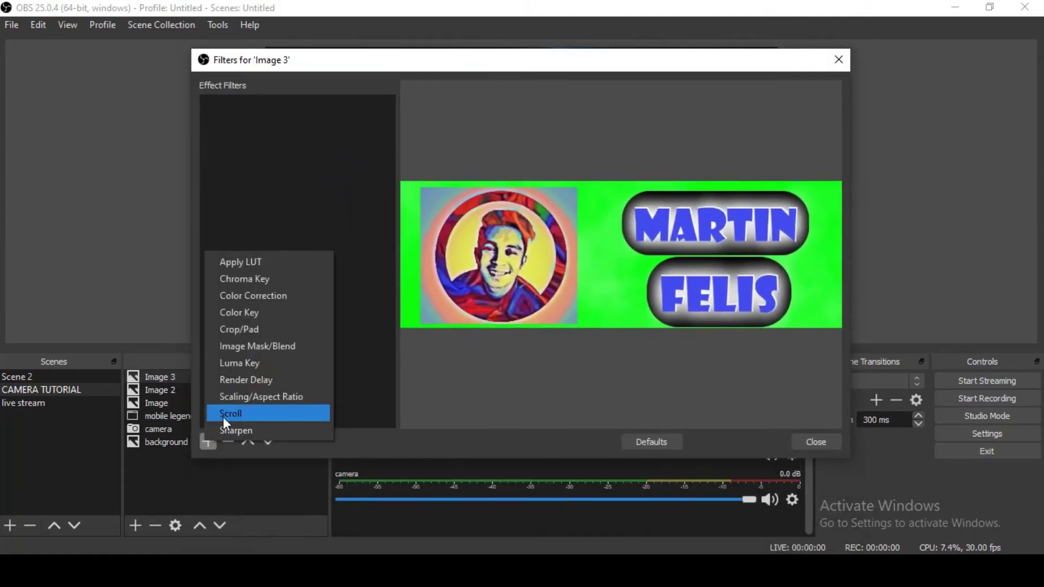
pyautogui.click(238, 282)
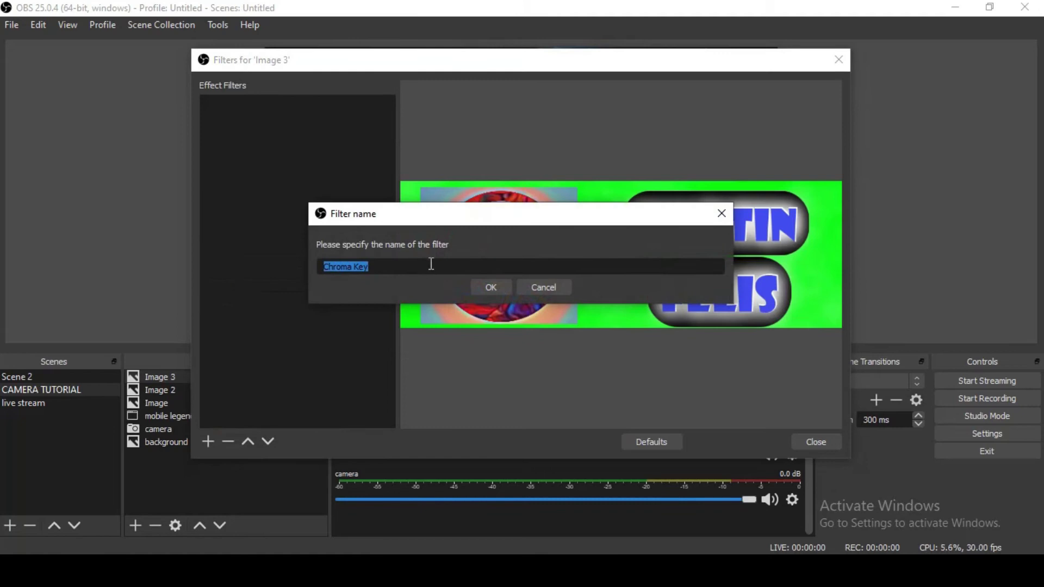
pyautogui.click(483, 286)
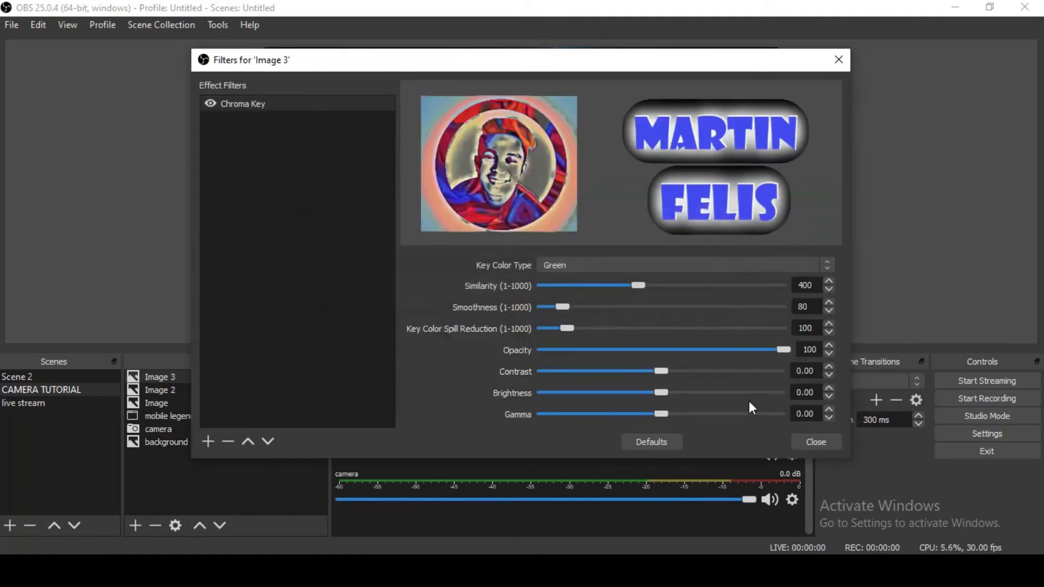
pyautogui.click(839, 60)
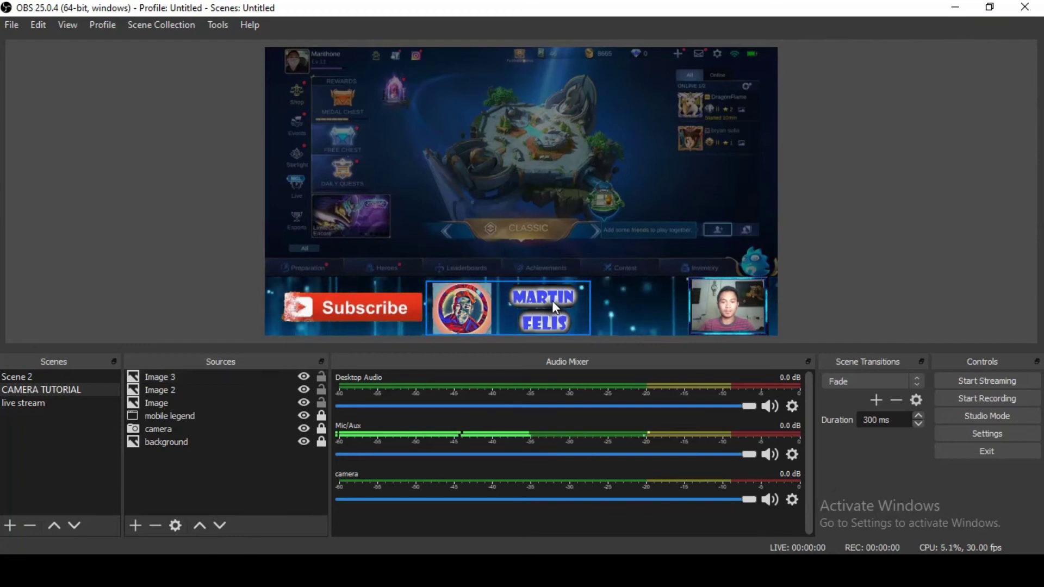
pyautogui.moveTo(552, 301); pyautogui.dragTo(530, 301)
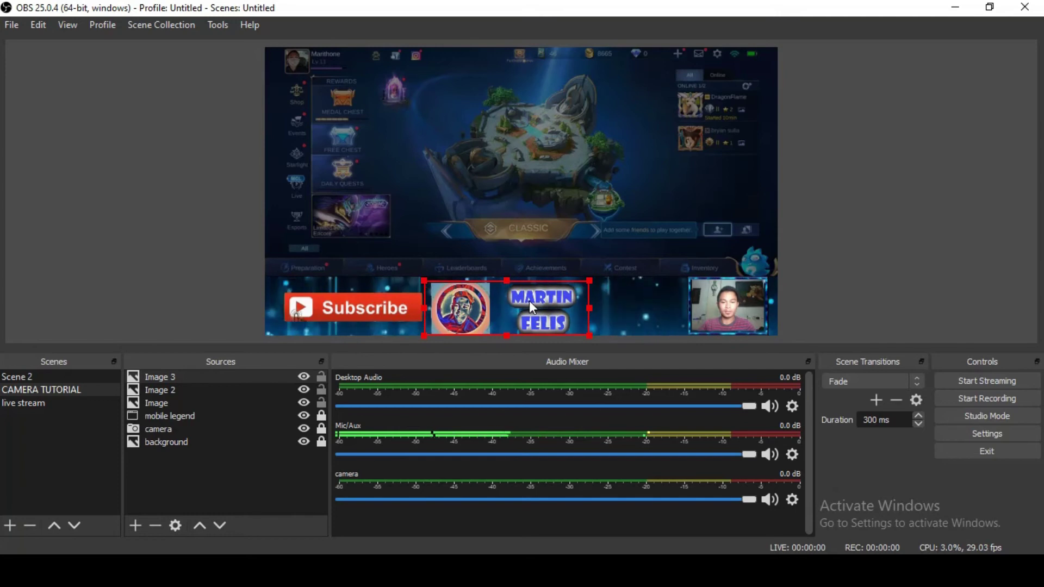
pyautogui.click(610, 301)
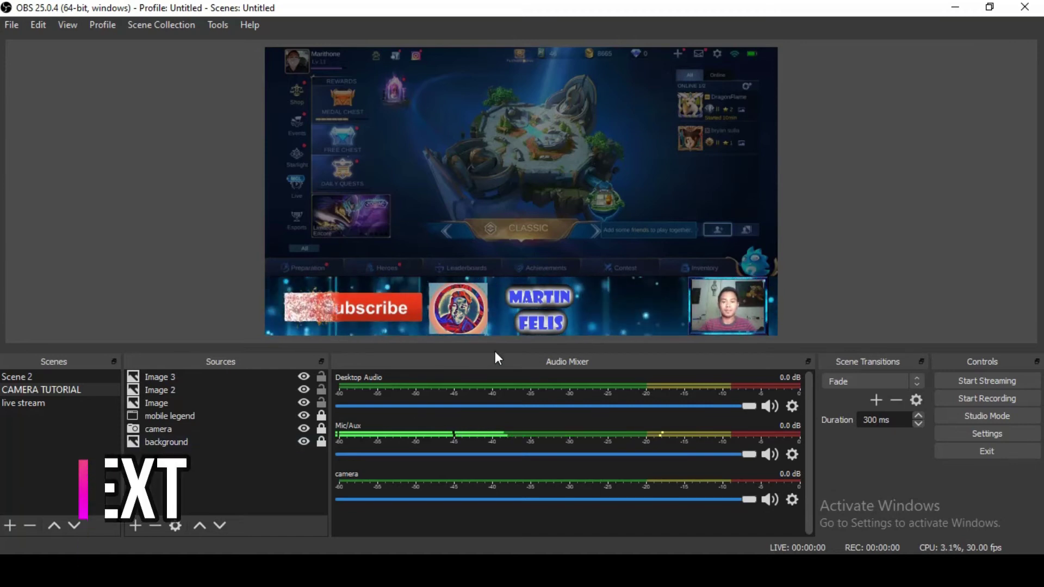
# Create a new Text (GDI+) source in the scene under its default name.
pyautogui.rightClick(166, 478)
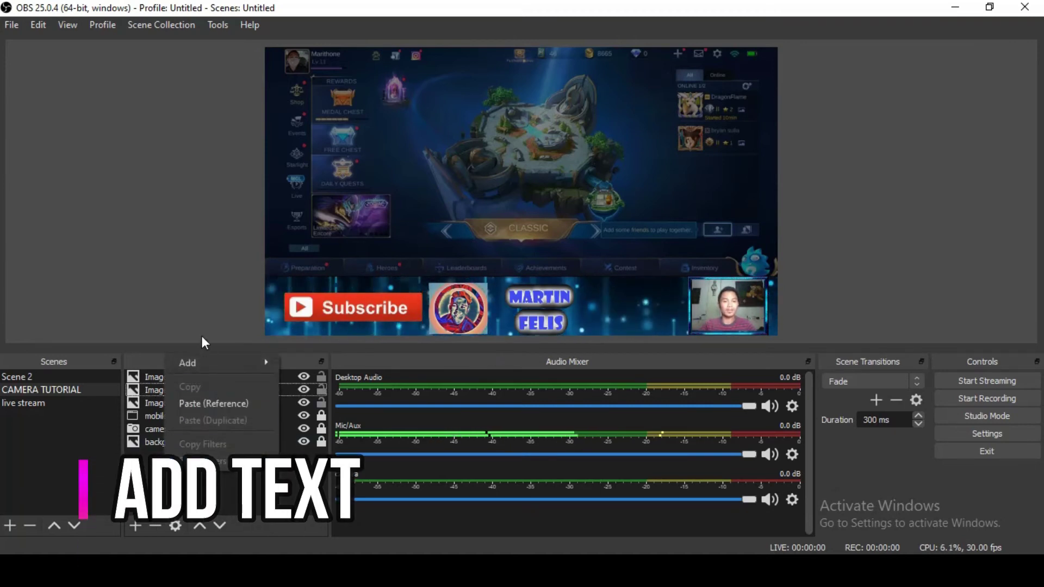
pyautogui.moveTo(209, 357)
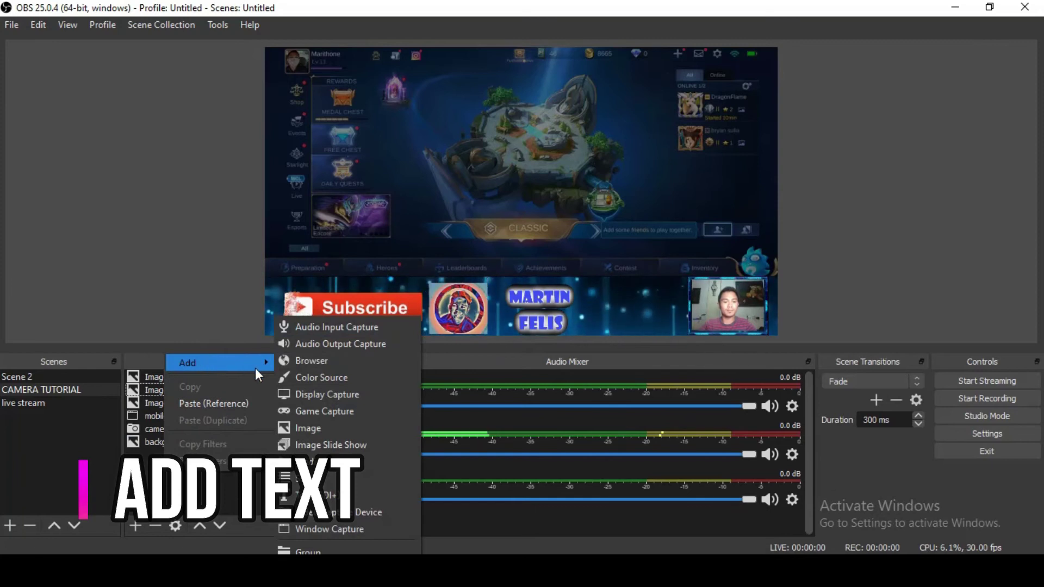
pyautogui.click(320, 491)
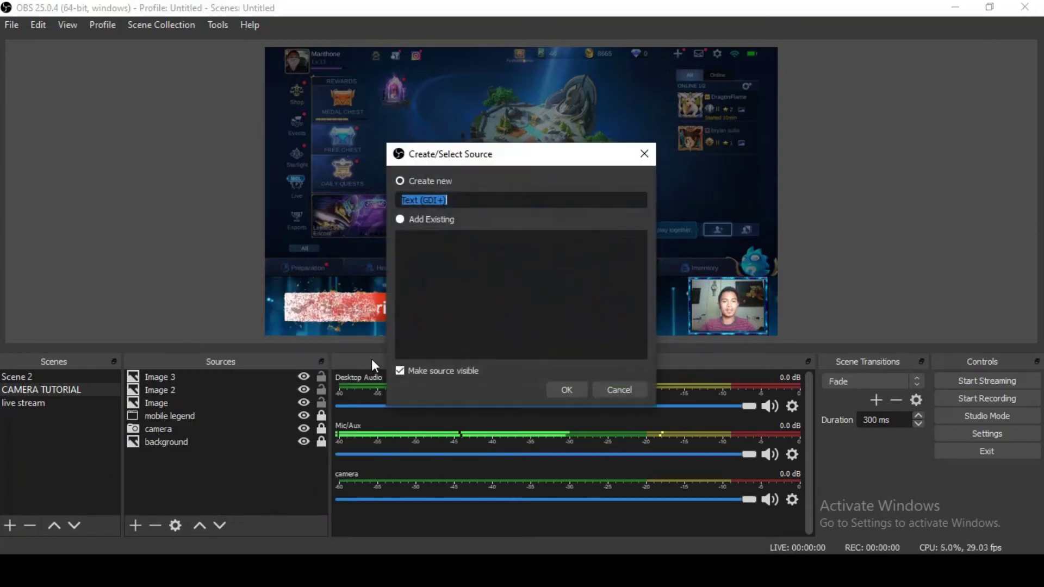
pyautogui.click(561, 388)
# Enter "ID NO." as the source's text, with the player's ID number on a second line.
pyautogui.write('I')
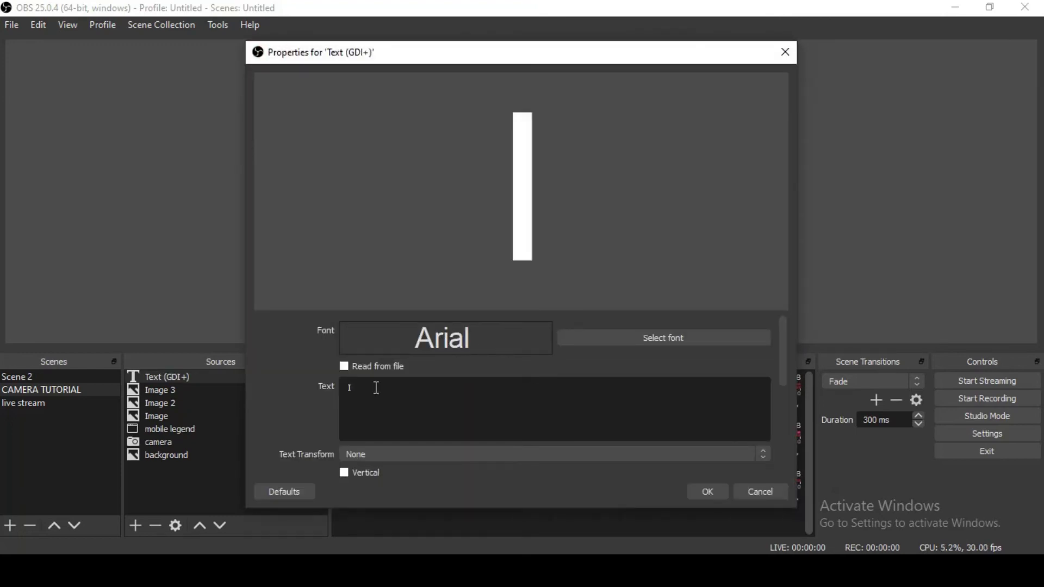
pyautogui.write('D NO')
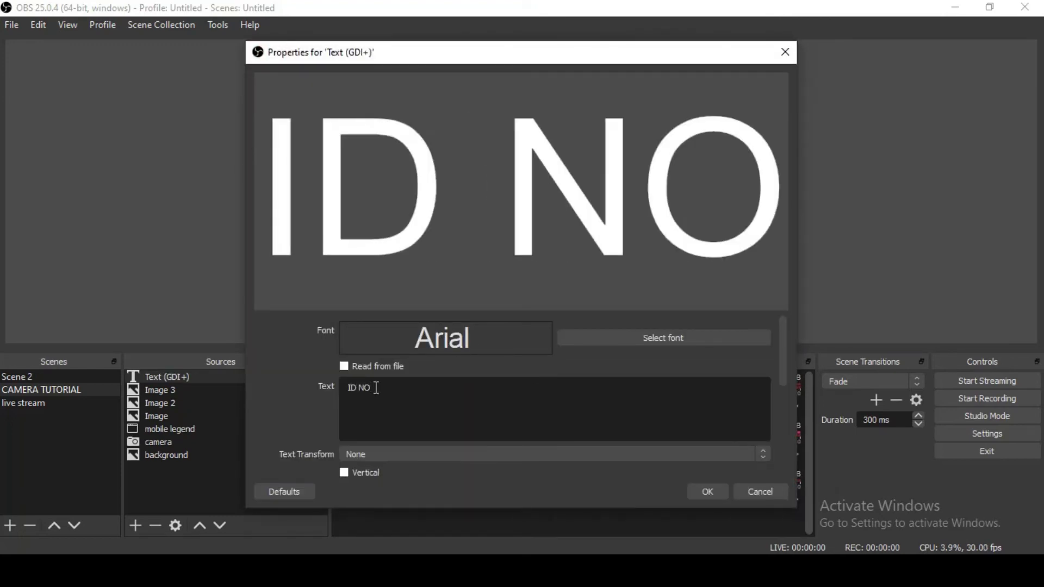
pyautogui.write('.')
pyautogui.press('Return')
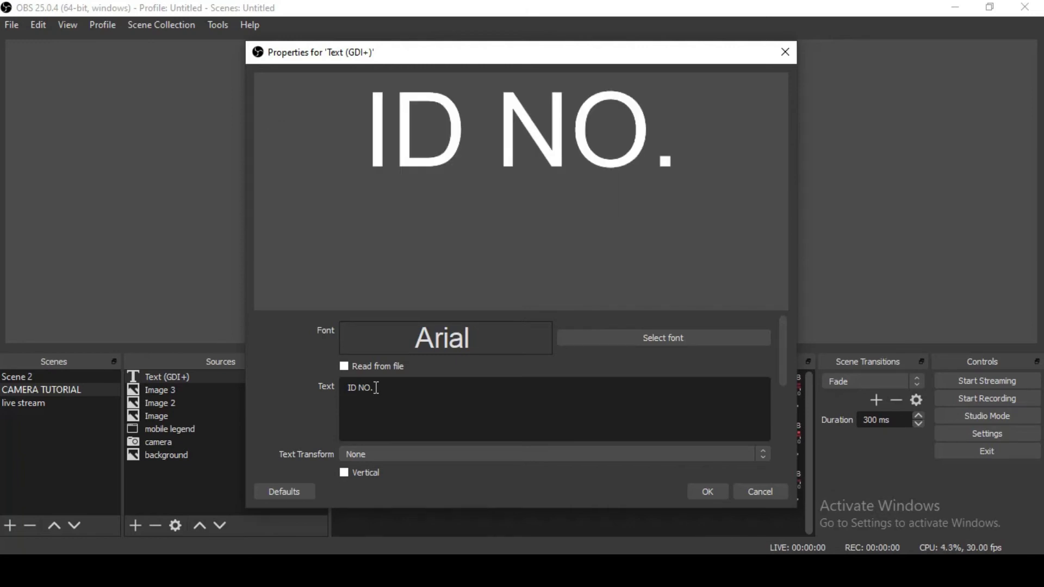
pyautogui.write('7')
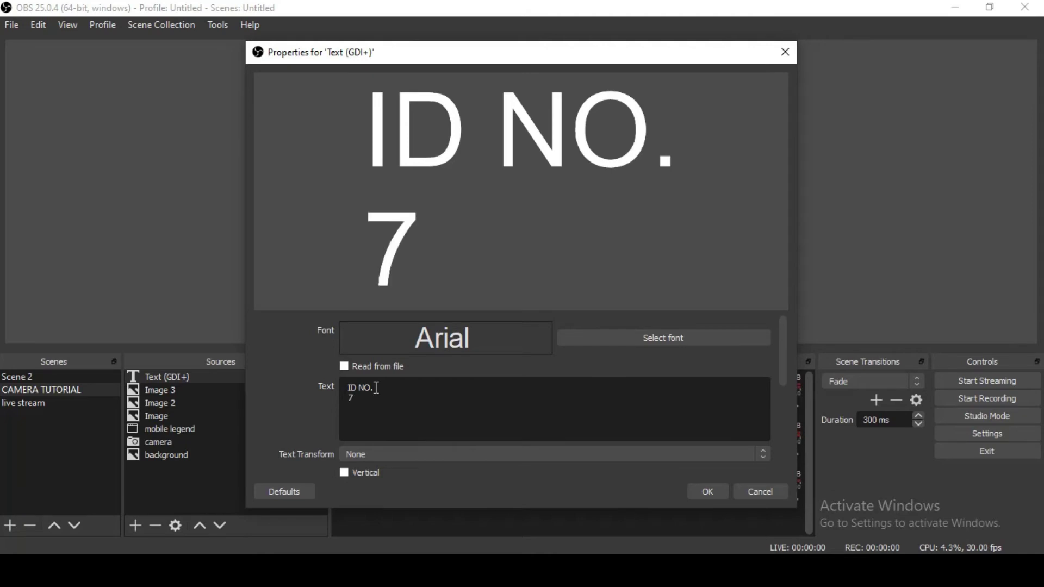
pyautogui.write('265')
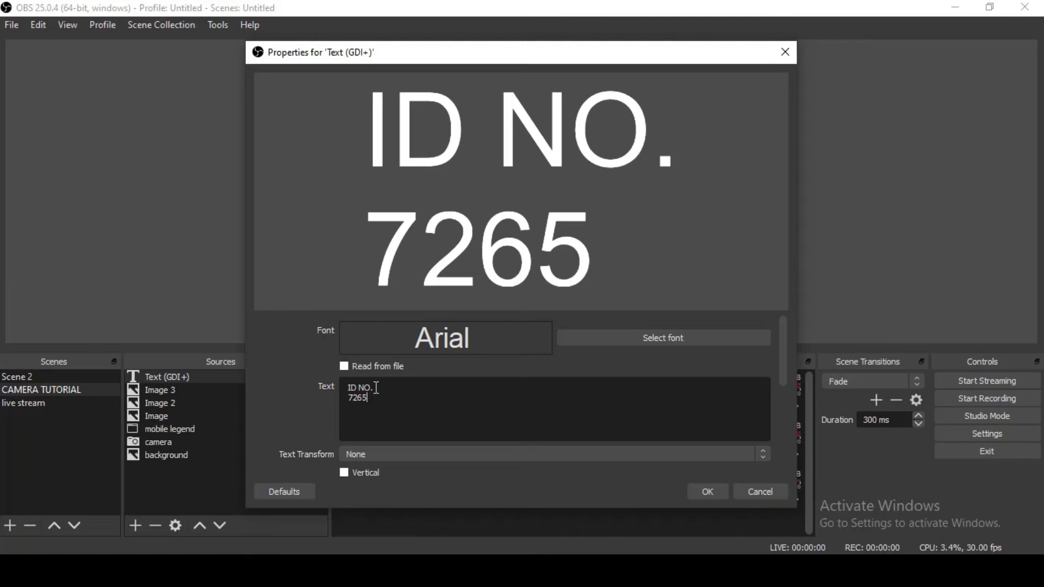
pyautogui.write('68')
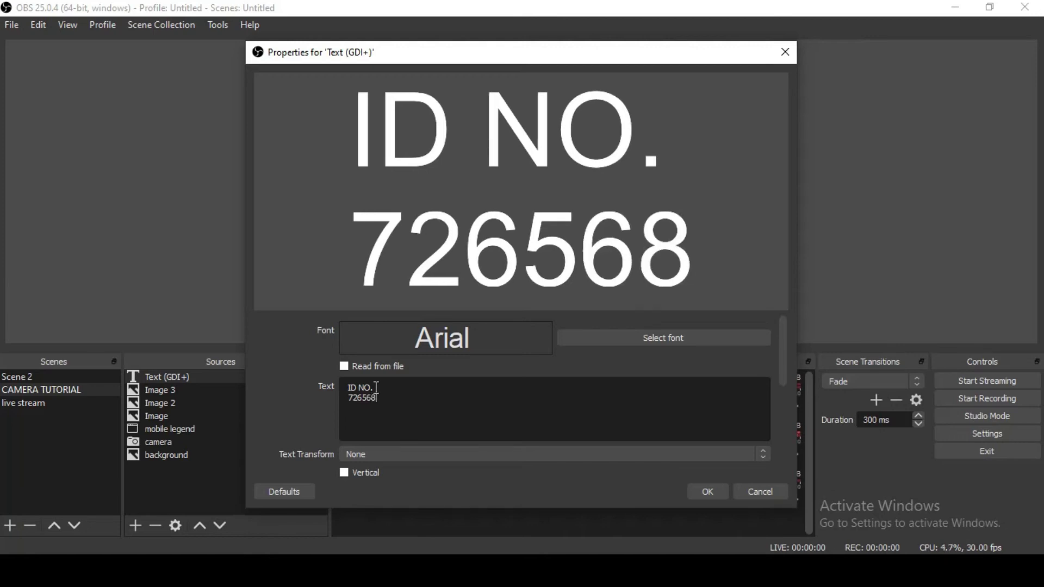
pyautogui.write('557')
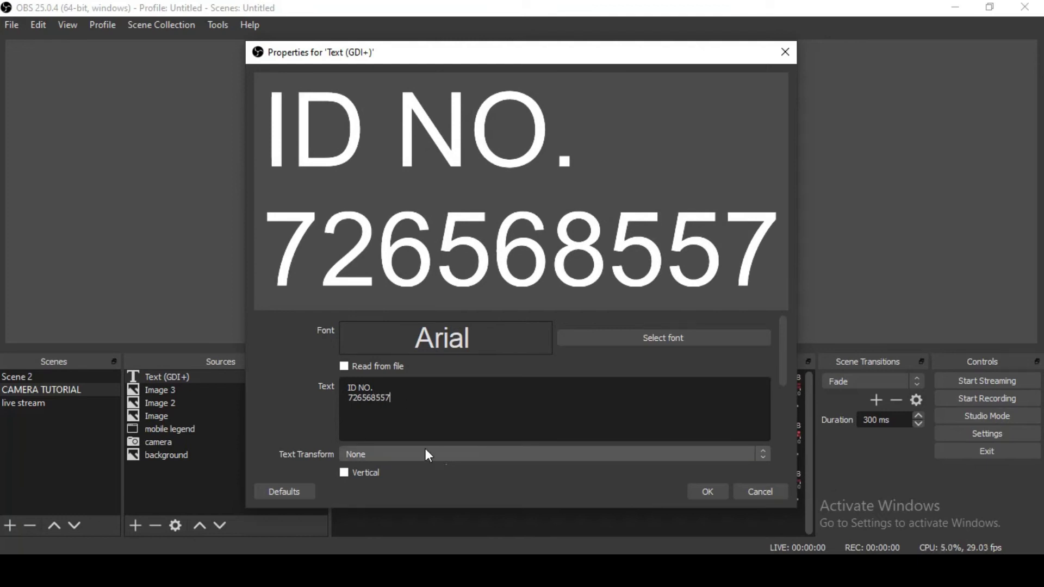
# Set the text's font to Bahnschrift.
pyautogui.click(605, 343)
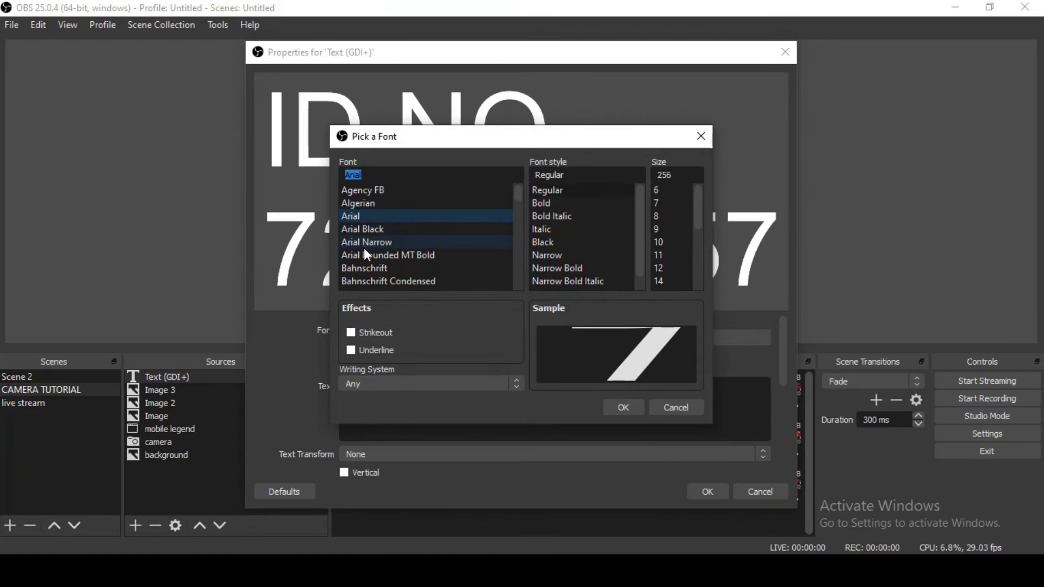
pyautogui.scroll(-2, 364, 248)
pyautogui.click(367, 190)
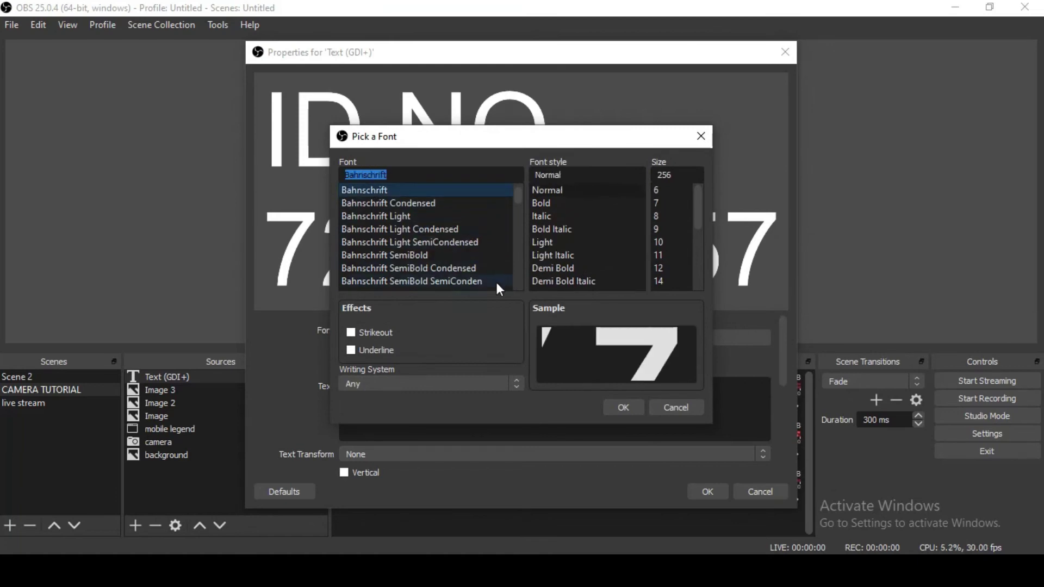
pyautogui.click(624, 408)
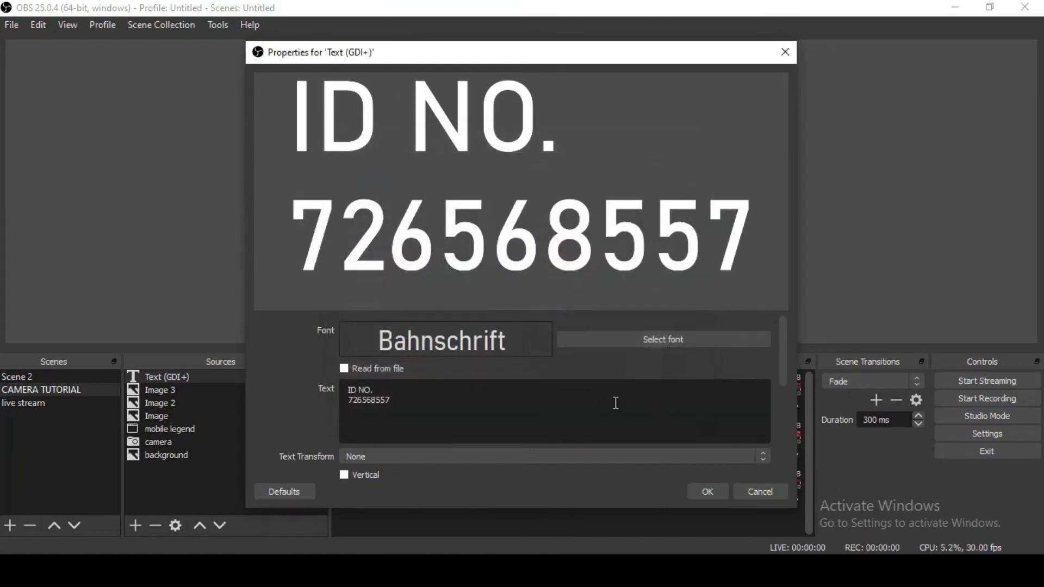
# Set the ID text's color to cyan #00ffff and accept the text source's properties.
pyautogui.scroll(-5, 511, 408)
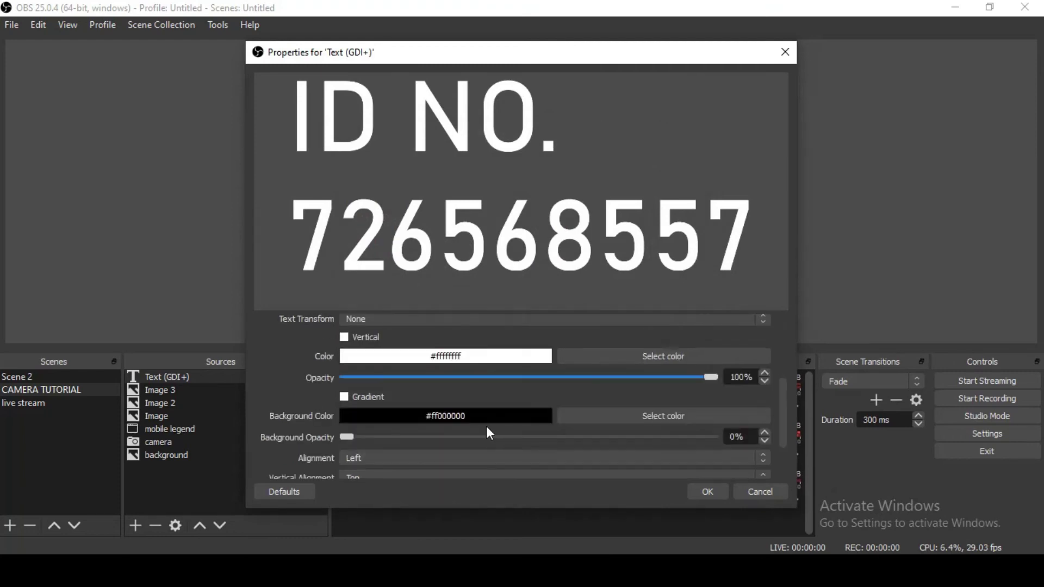
pyautogui.scroll(2, 450, 419)
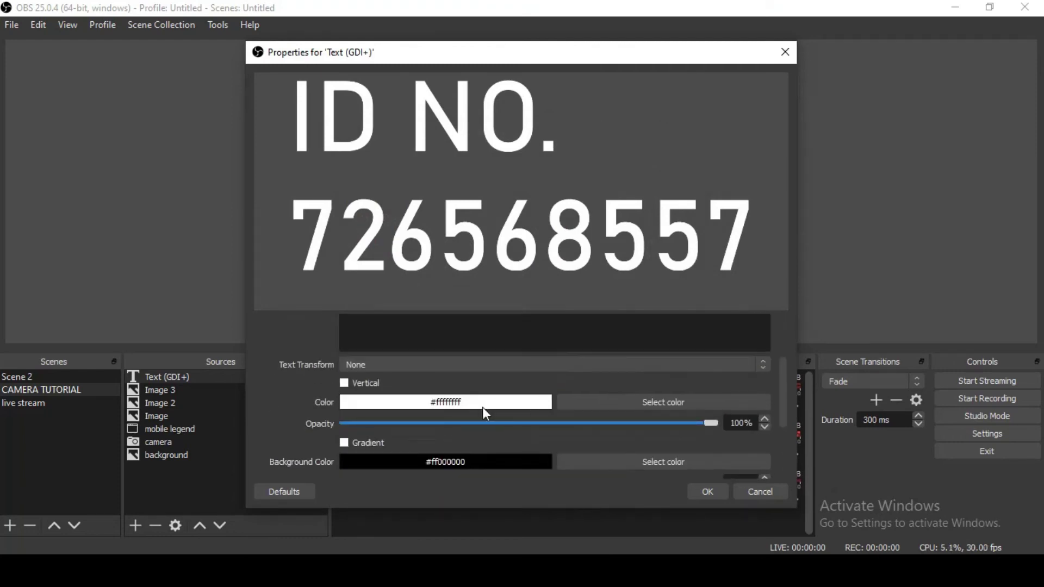
pyautogui.click(615, 404)
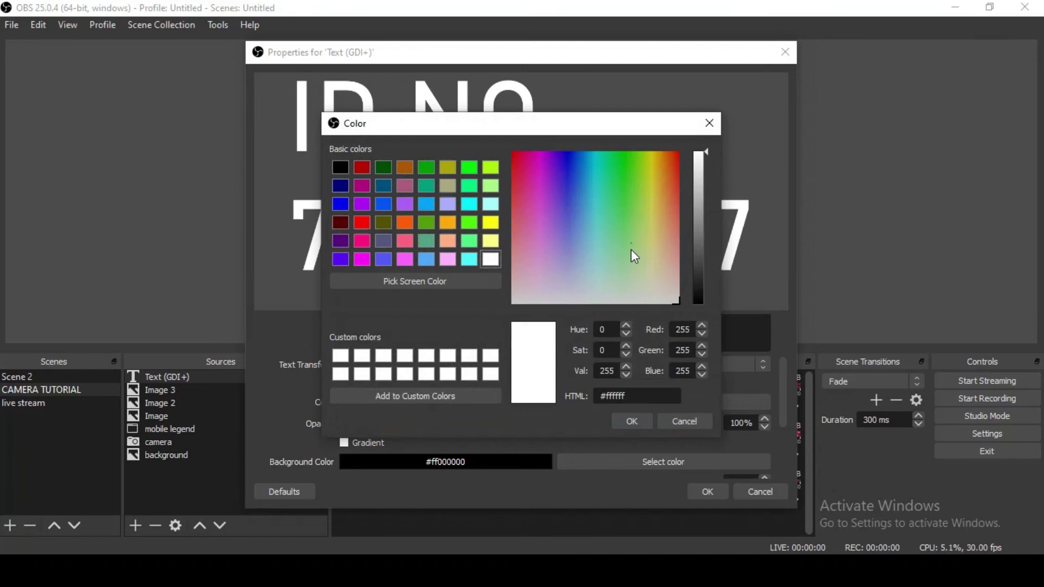
pyautogui.click(633, 250)
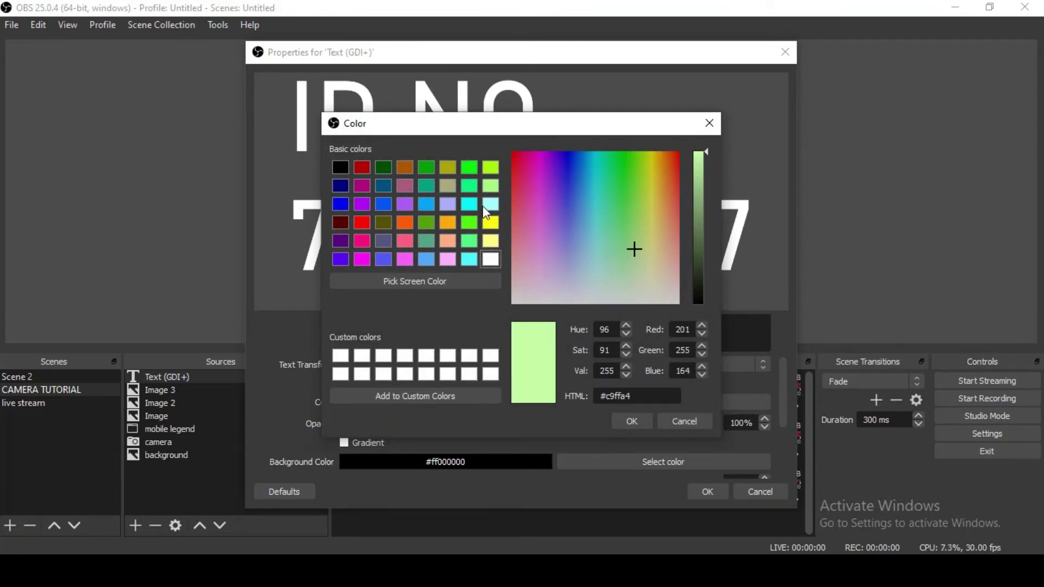
pyautogui.click(470, 207)
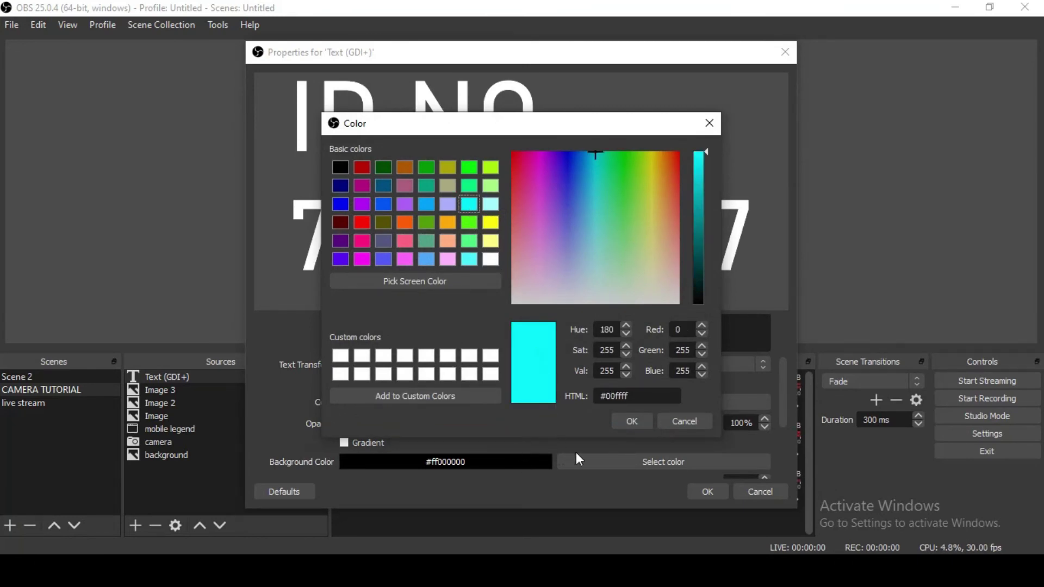
pyautogui.click(631, 421)
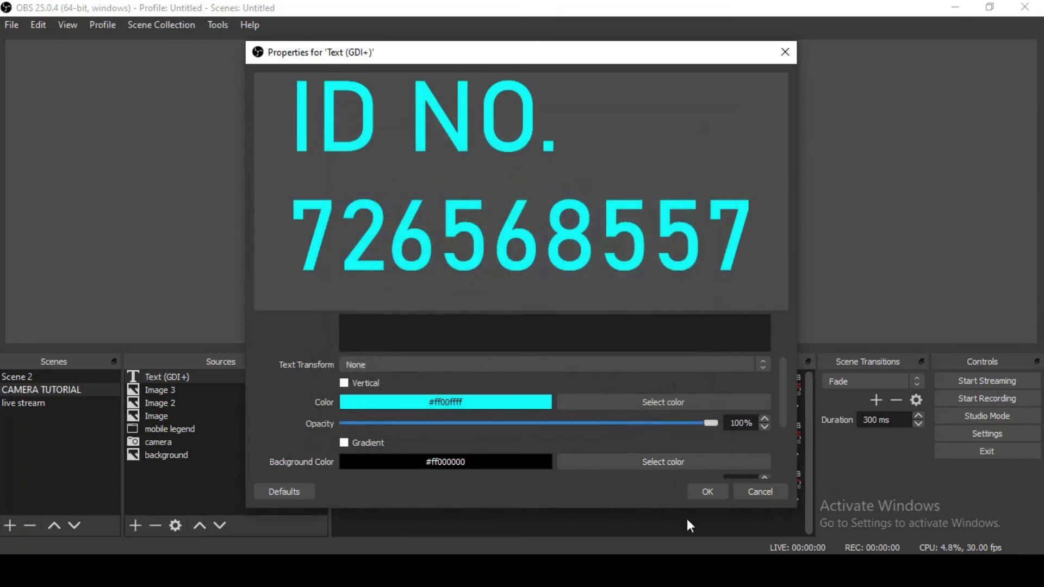
pyautogui.click(702, 492)
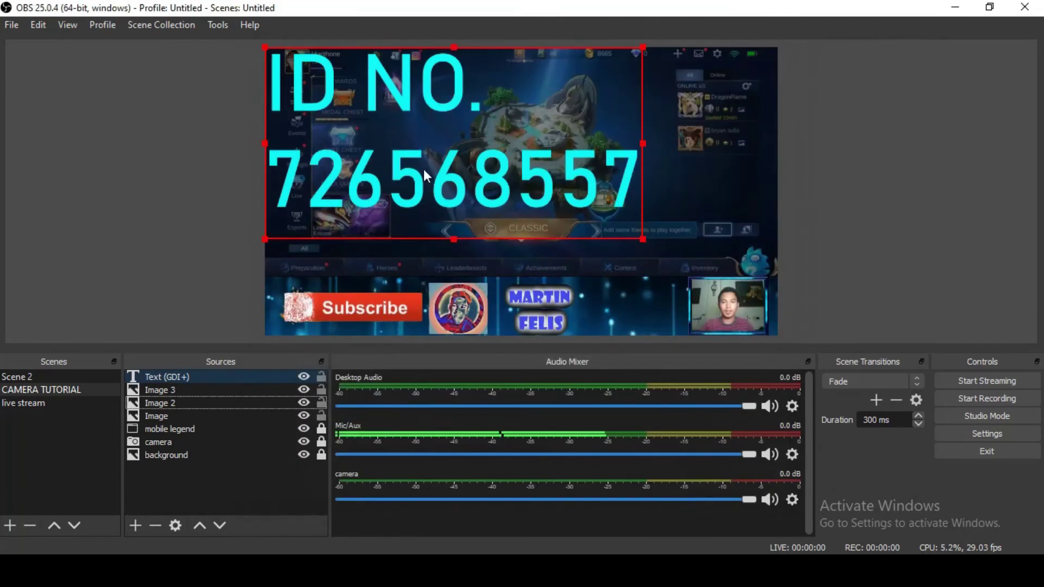
# Shrink the ID text and place it in the bottom banner between the name graphic and the camera frame.
pyautogui.moveTo(265, 45); pyautogui.dragTo(491, 162)
pyautogui.moveTo(569, 165); pyautogui.dragTo(636, 269)
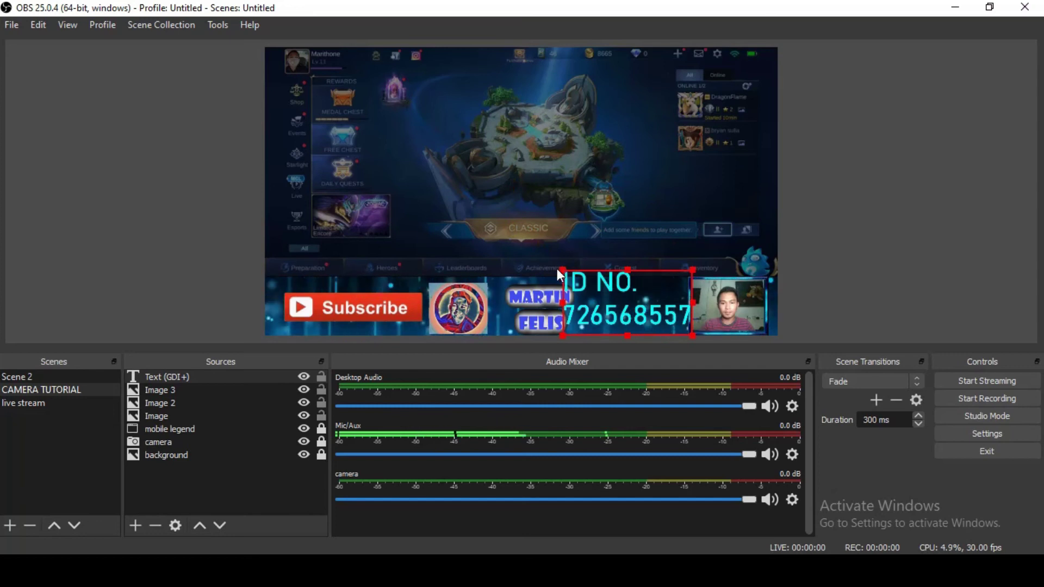
pyautogui.moveTo(563, 270); pyautogui.dragTo(585, 292)
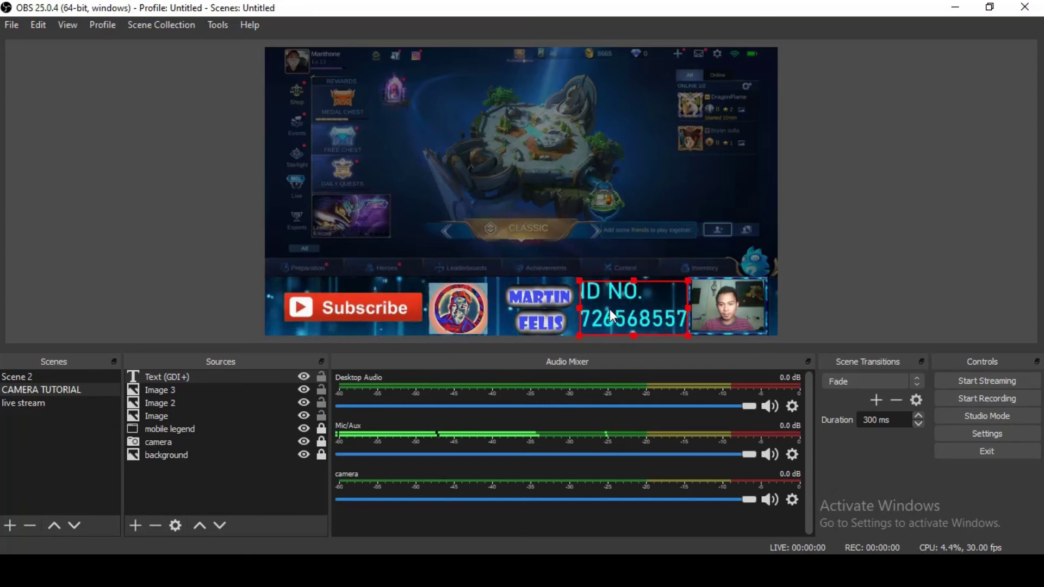
pyautogui.click(877, 217)
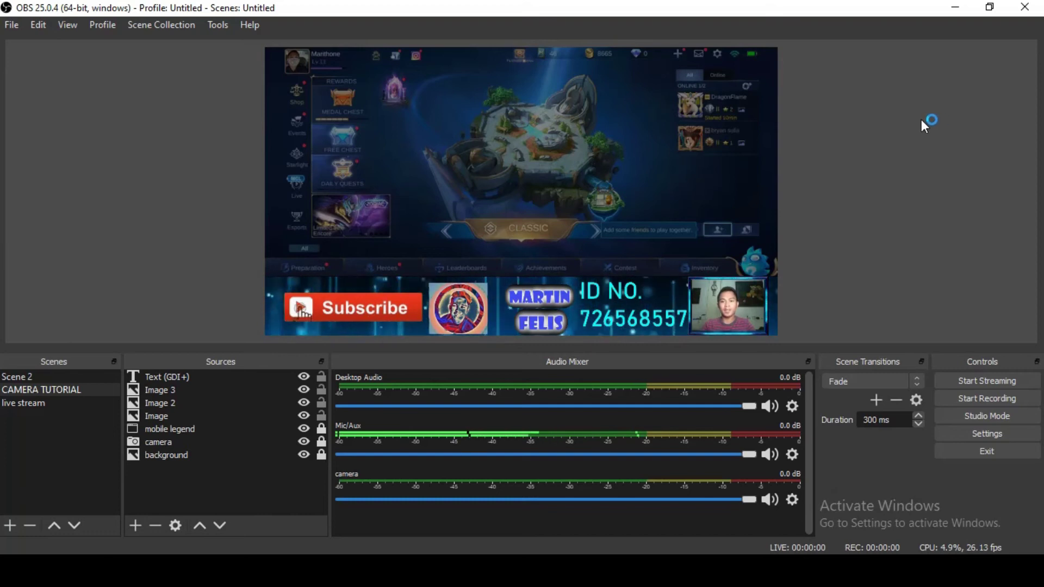
# Switch to Chrome and open the Live Producer from the creator's Facebook page.
pyautogui.click(953, 10)
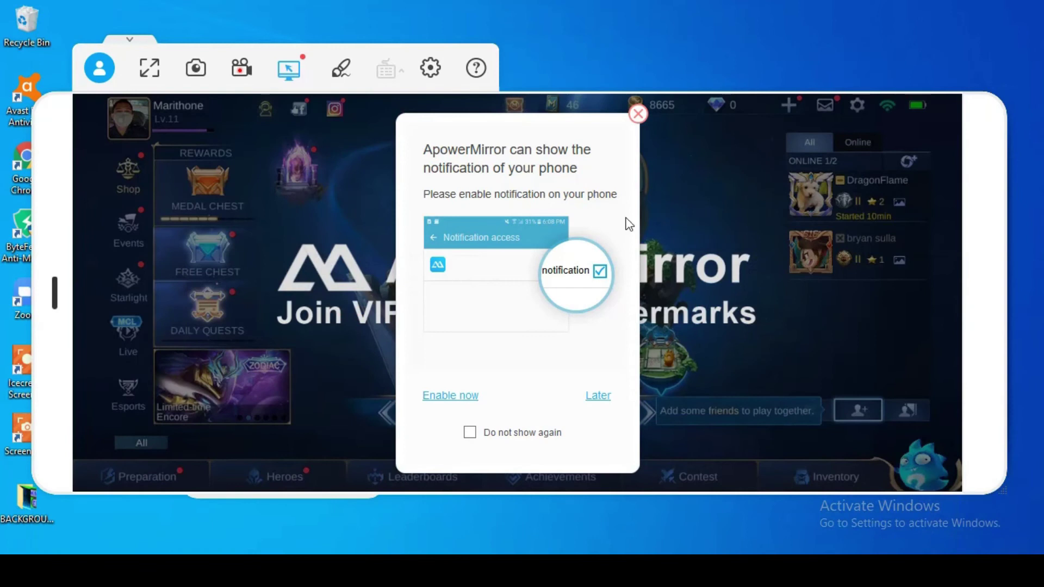
pyautogui.hotkey('alt', 'Tab')
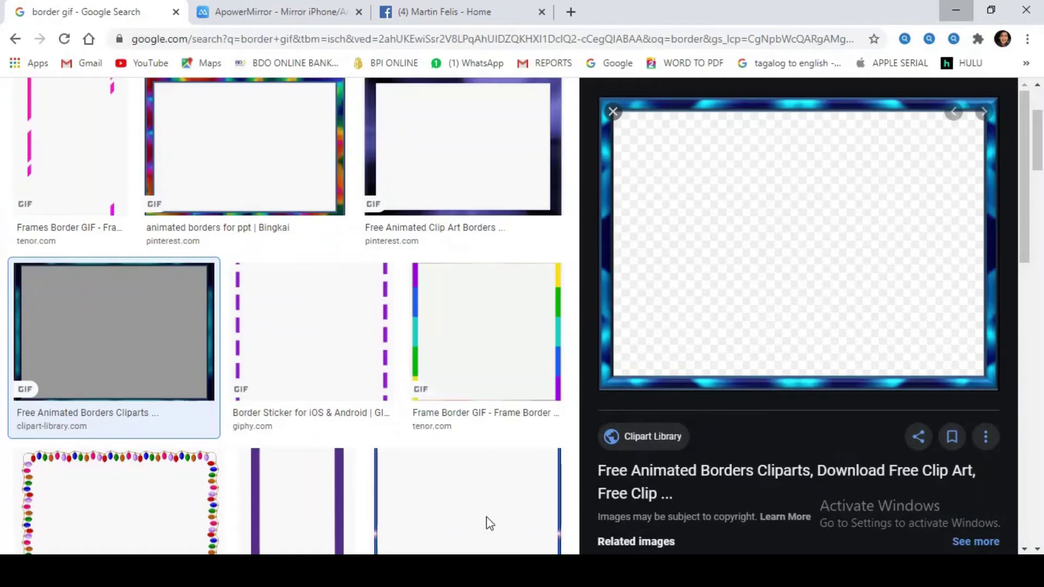
pyautogui.click(424, 11)
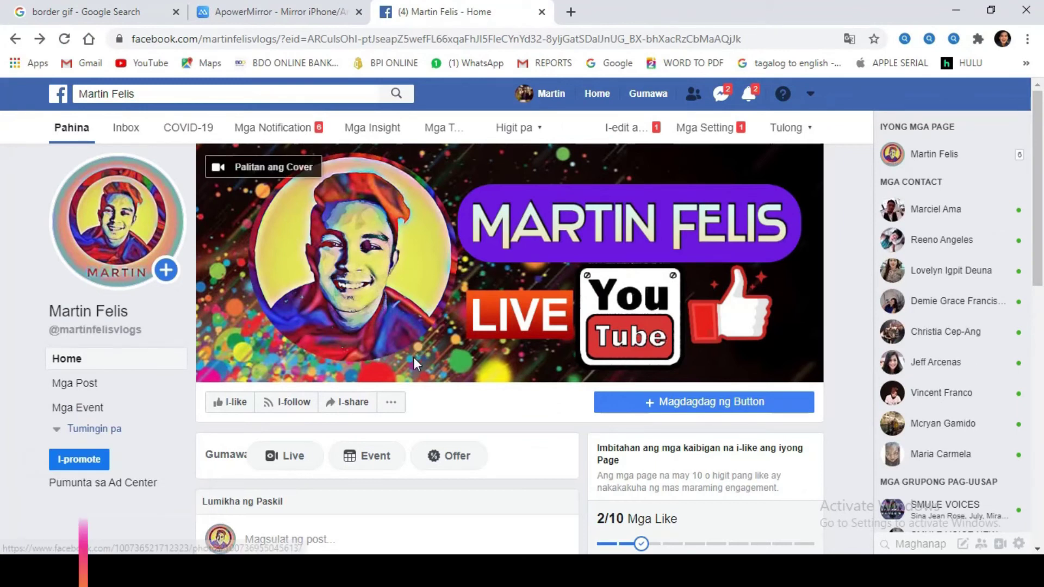
pyautogui.scroll(-1, 415, 361)
pyautogui.scroll(1, 370, 345)
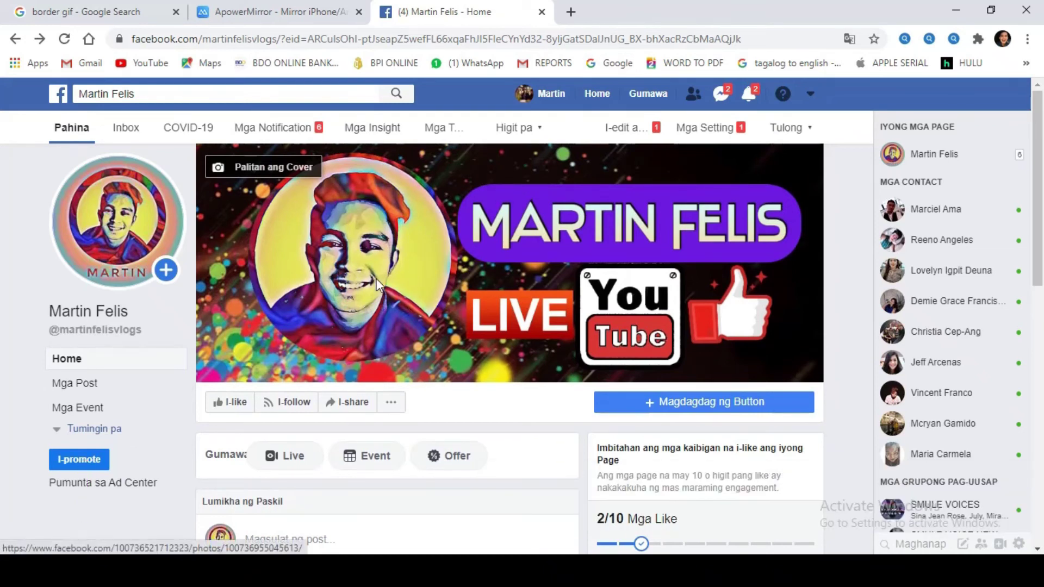
pyautogui.scroll(-1, 425, 299)
# Enter "live stream" as the title of the Facebook live video.
pyautogui.scroll(-4, 425, 299)
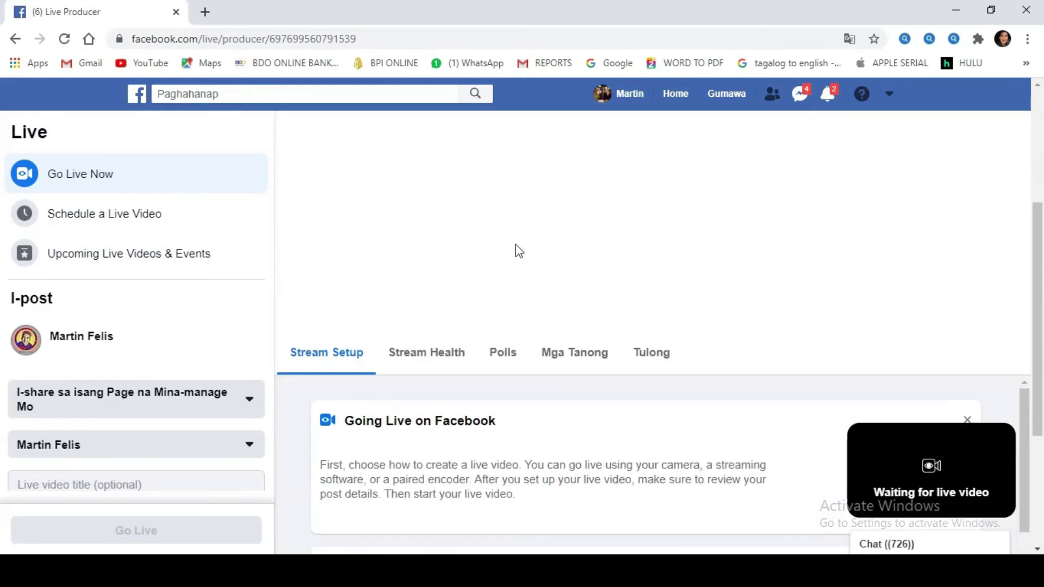
pyautogui.scroll(-4, 522, 285)
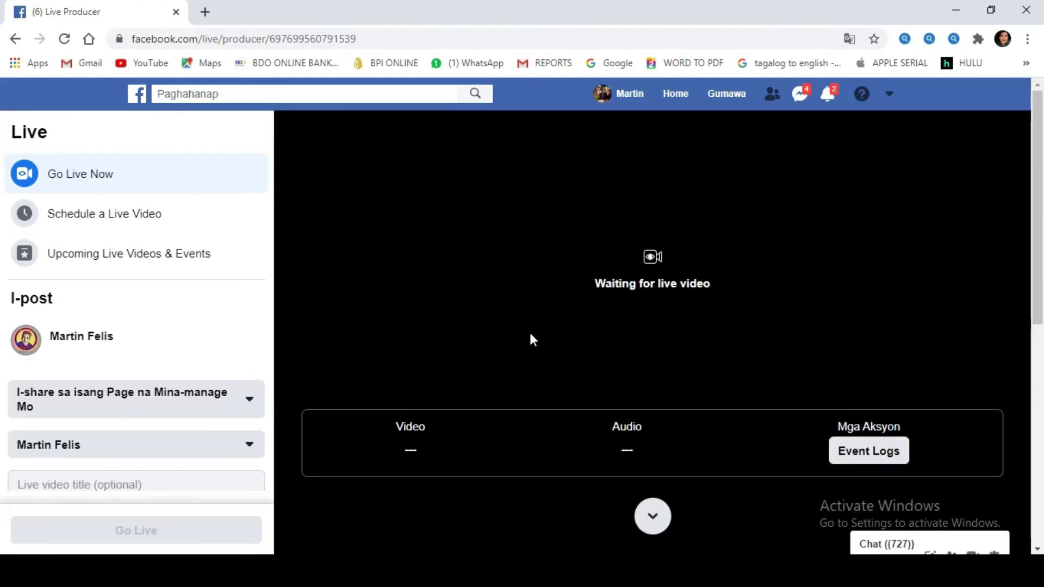
pyautogui.scroll(-3, 509, 334)
pyautogui.scroll(-3, 179, 432)
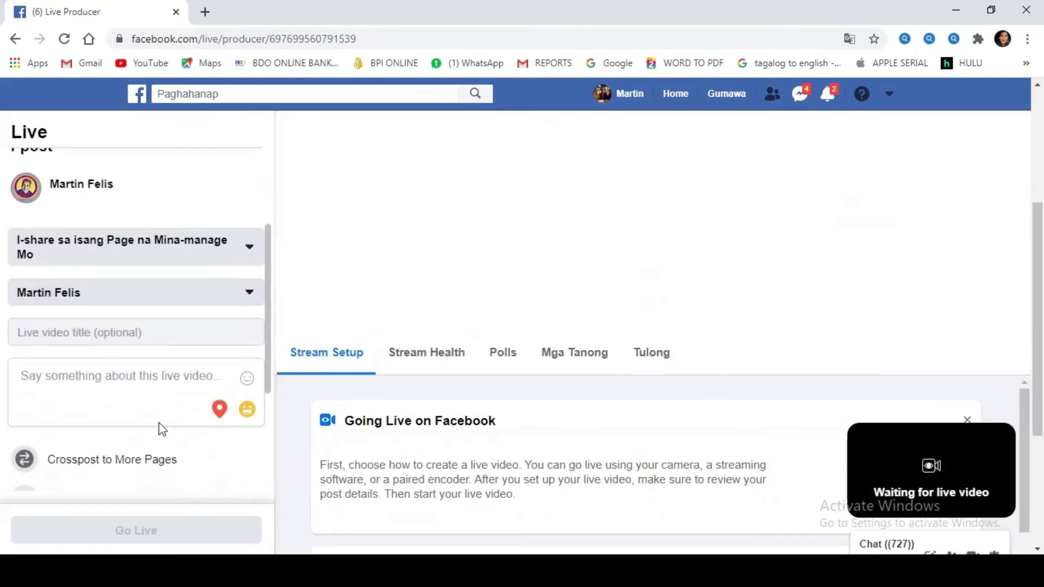
pyautogui.click(140, 338)
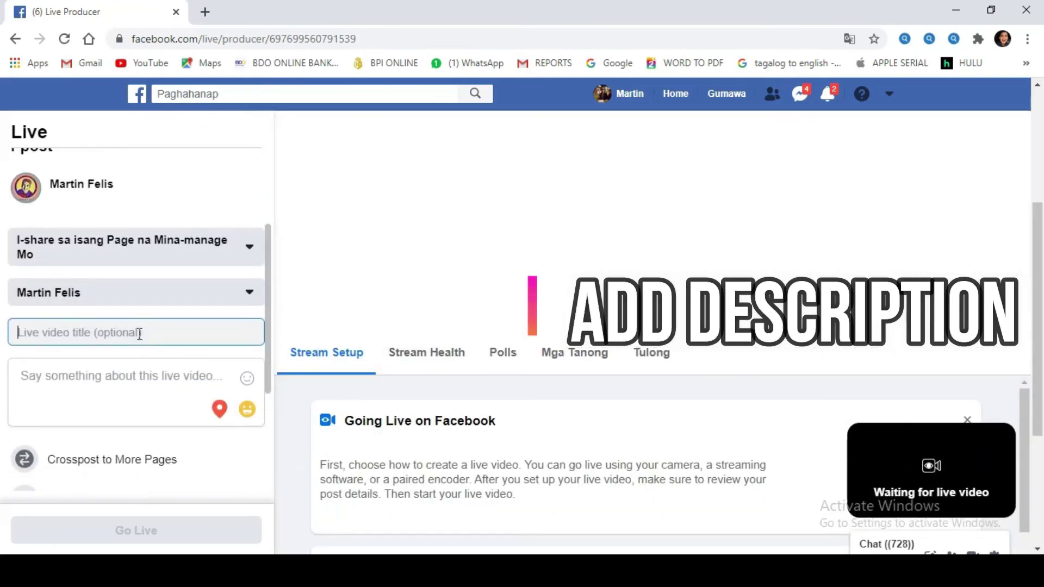
pyautogui.write('li')
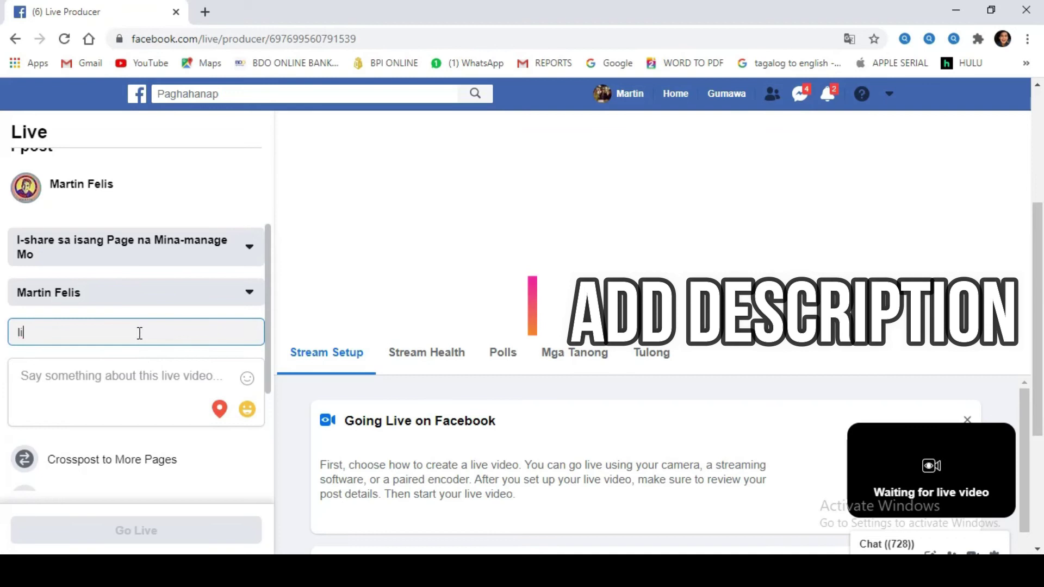
pyautogui.write('ve stream')
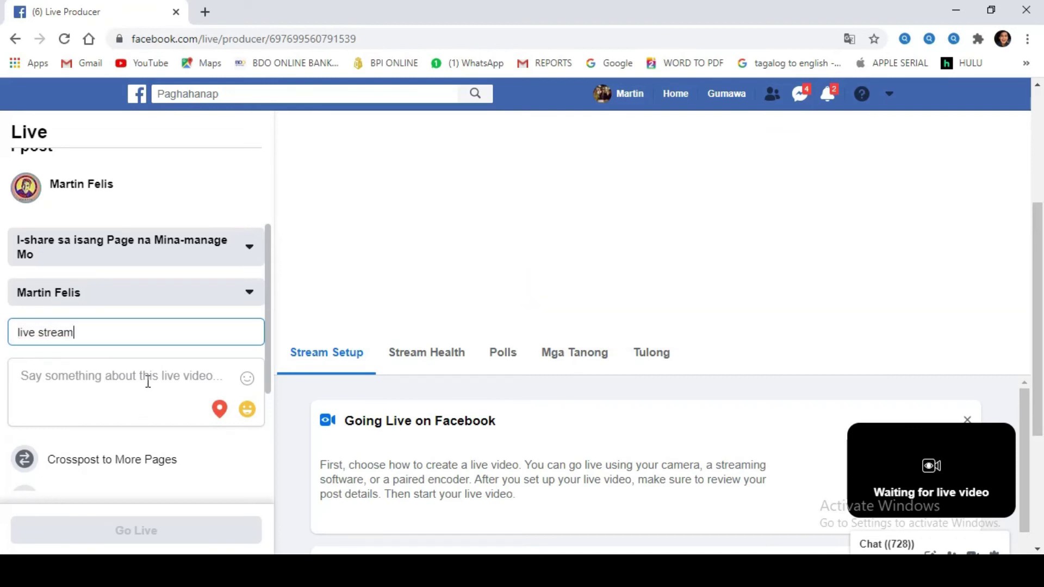
# Enter "VIDEO GAMING" as the live video's description.
pyautogui.click(148, 382)
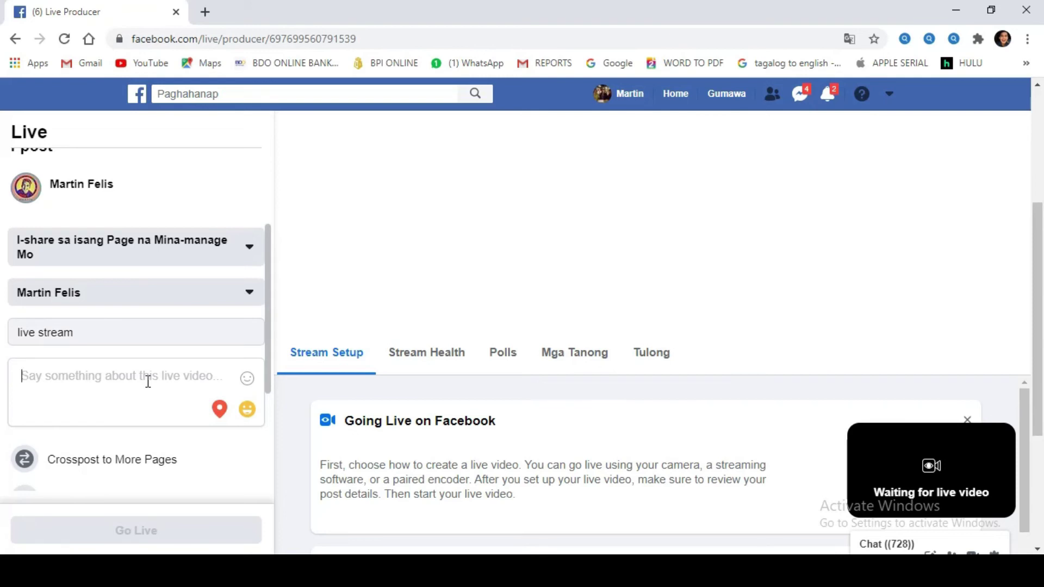
pyautogui.write('VUDE')
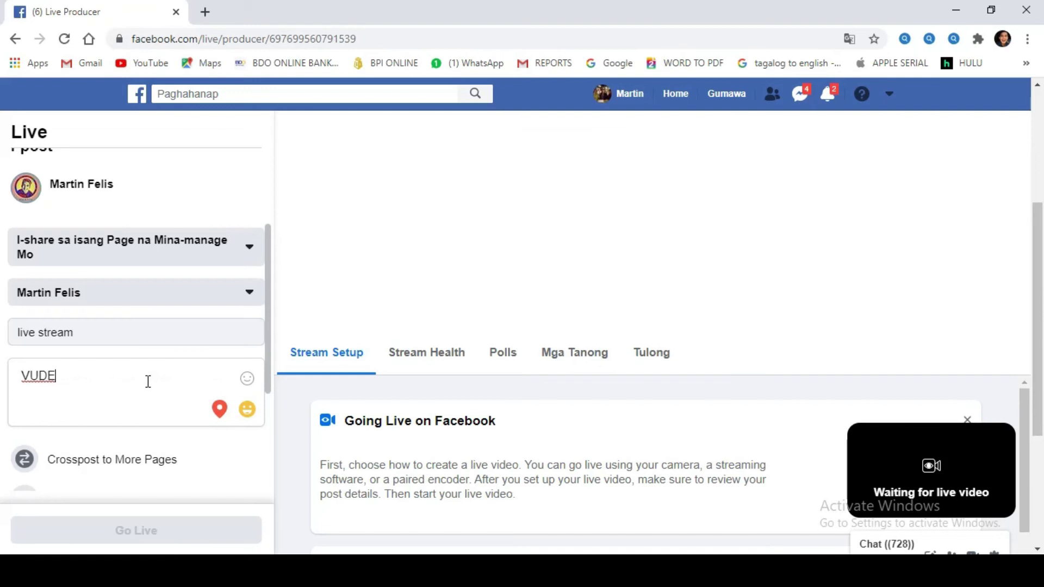
pyautogui.press('BackSpace')
pyautogui.press('BackSpace')
pyautogui.press('BackSpace')
pyautogui.write('EO GAMING')
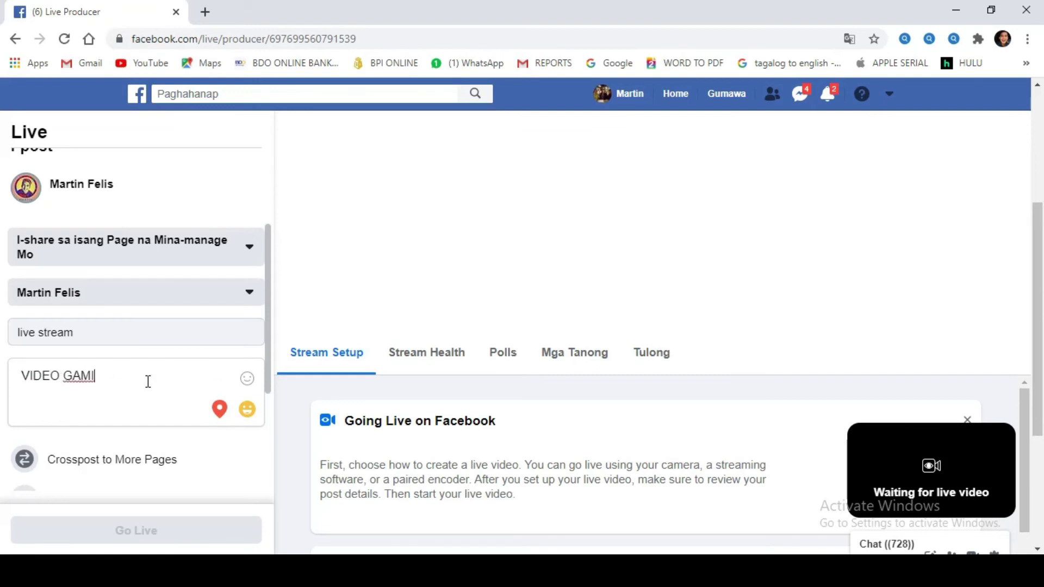